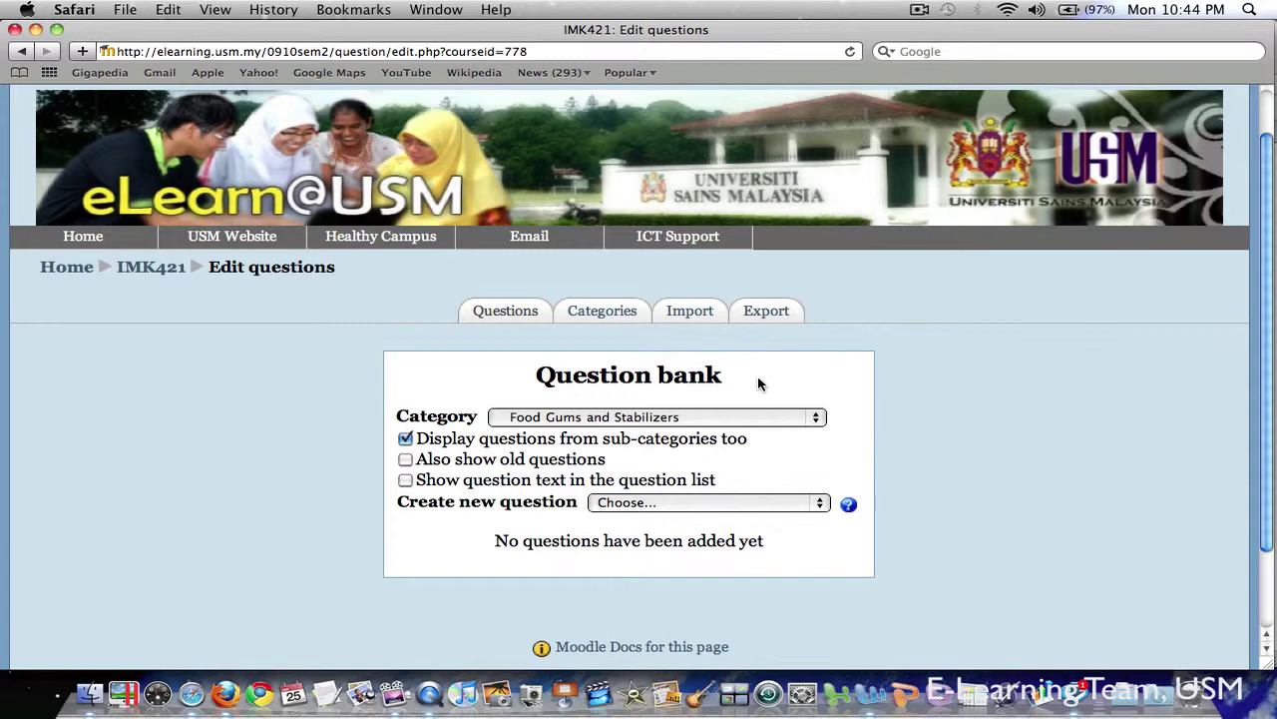
# - Keep Food Gums and Stabilizers as the category and list the question types to create
pyautogui.click(817, 425)
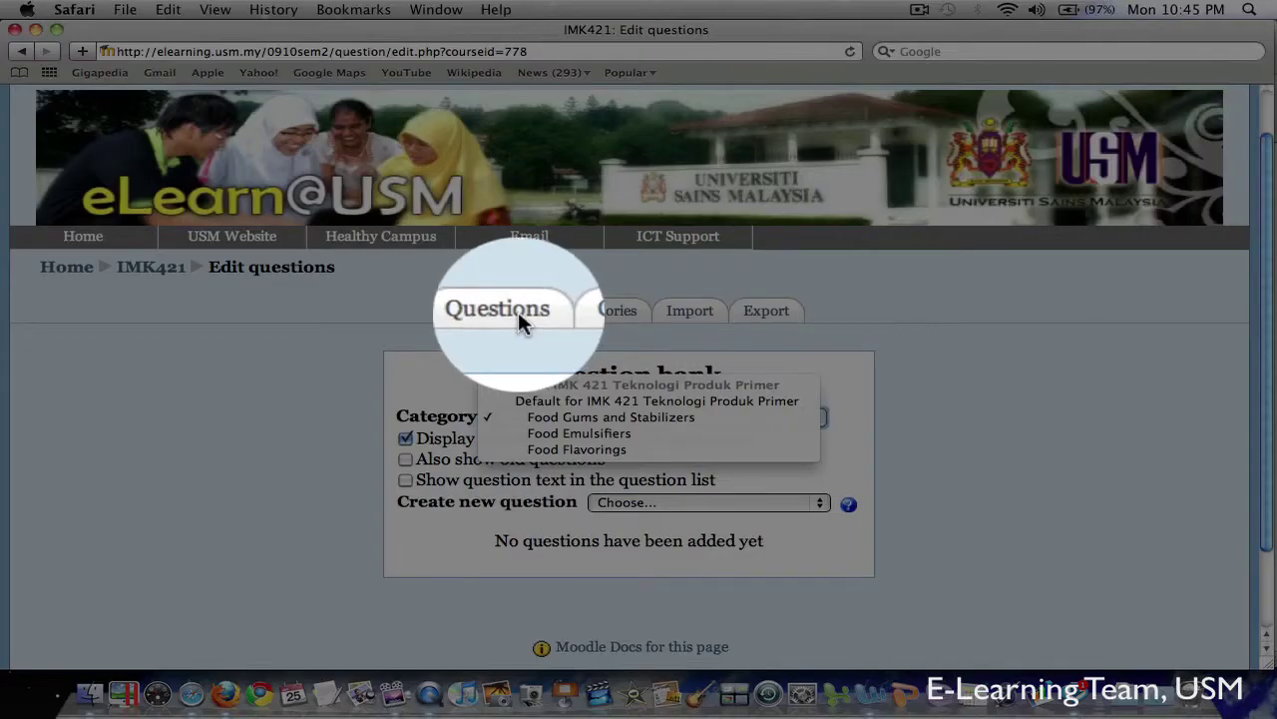
pyautogui.click(518, 312)
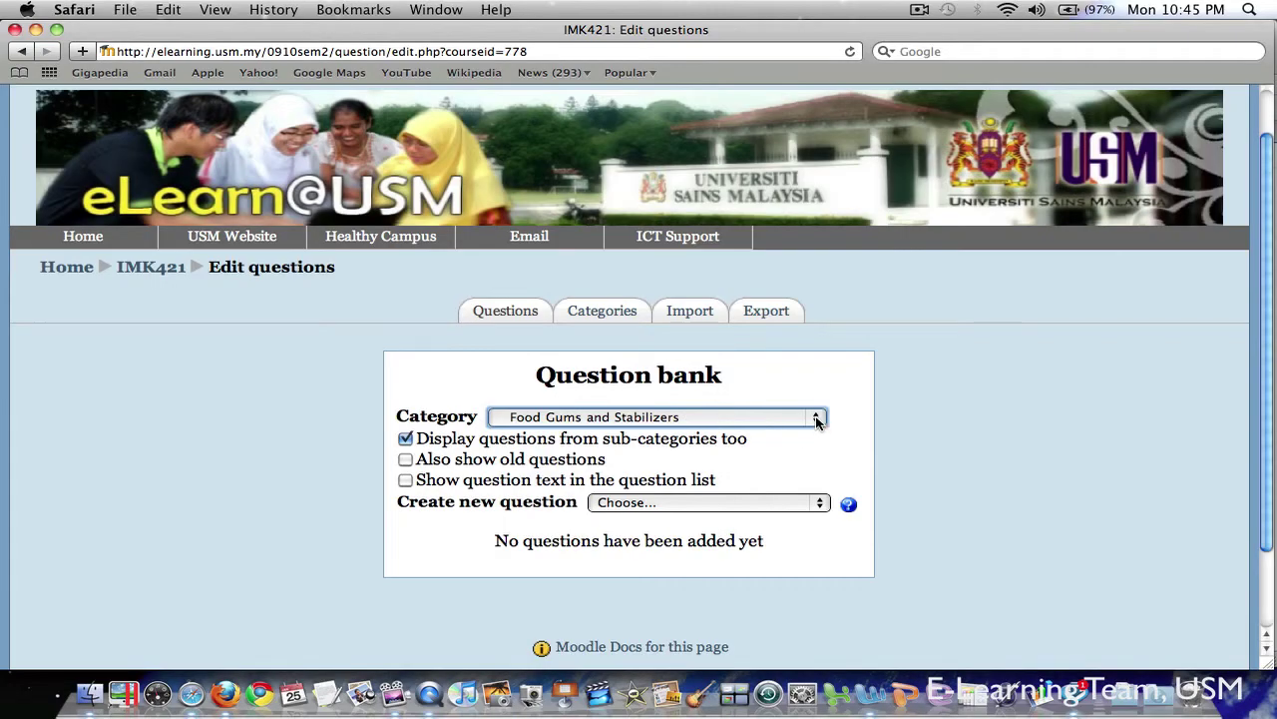
pyautogui.click(816, 419)
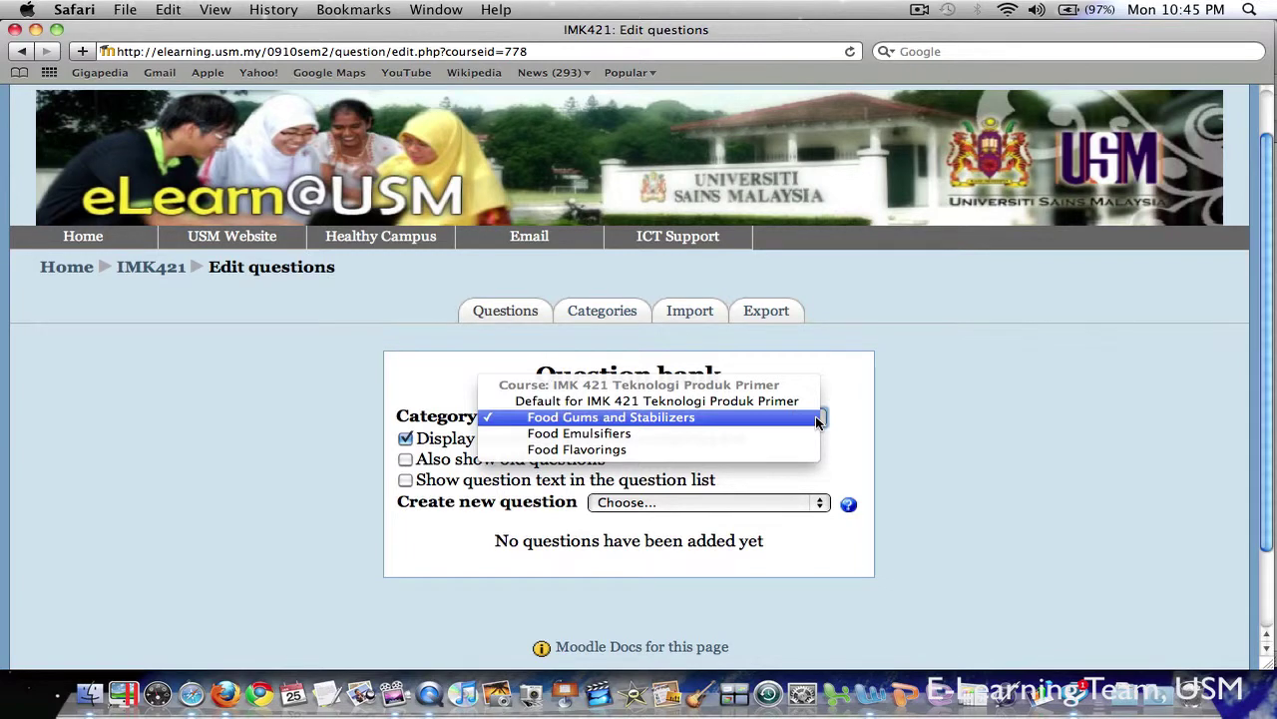
pyautogui.click(735, 417)
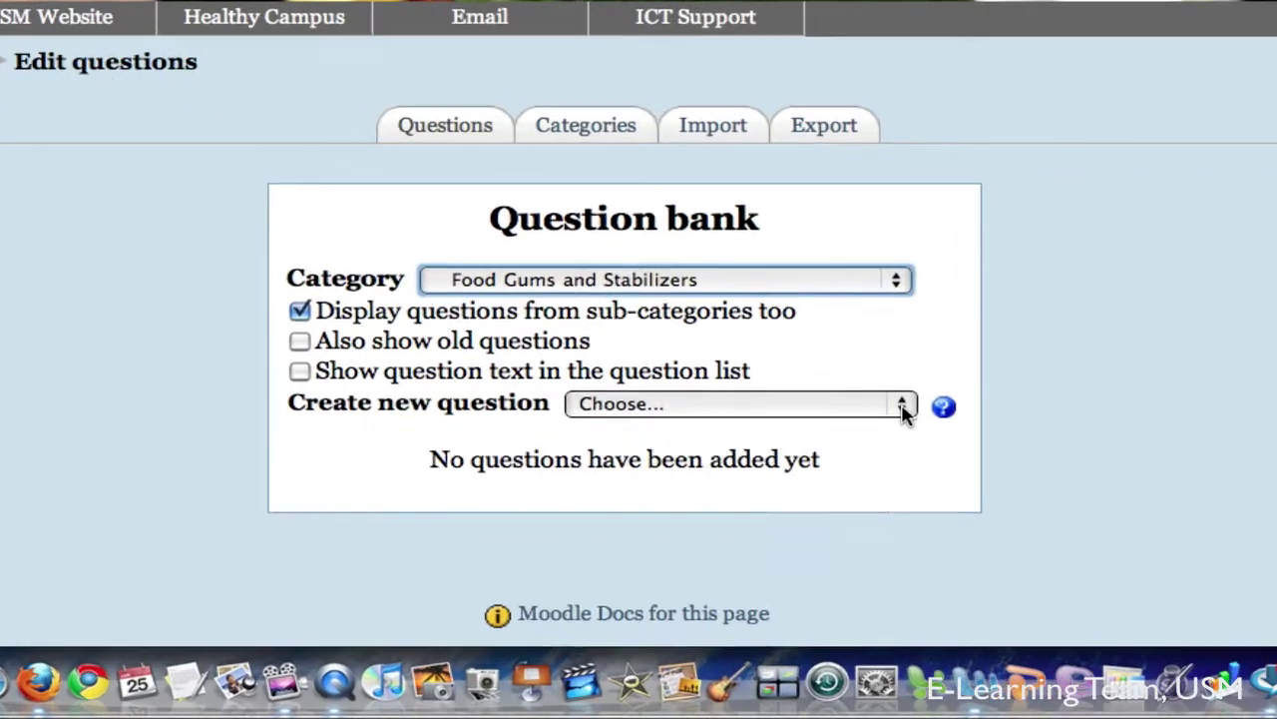
pyautogui.click(819, 506)
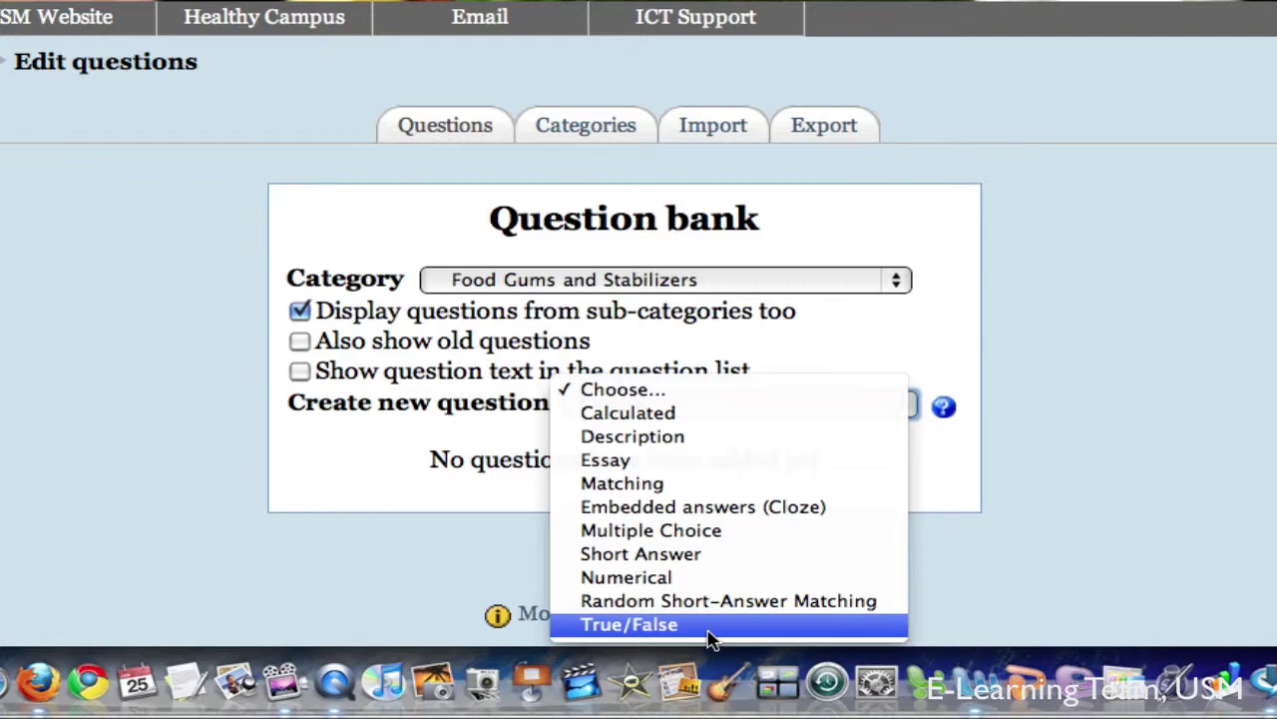
# - Create a True/False question, keeping it in the Food Gums and Stabilizers category
pyautogui.click(681, 625)
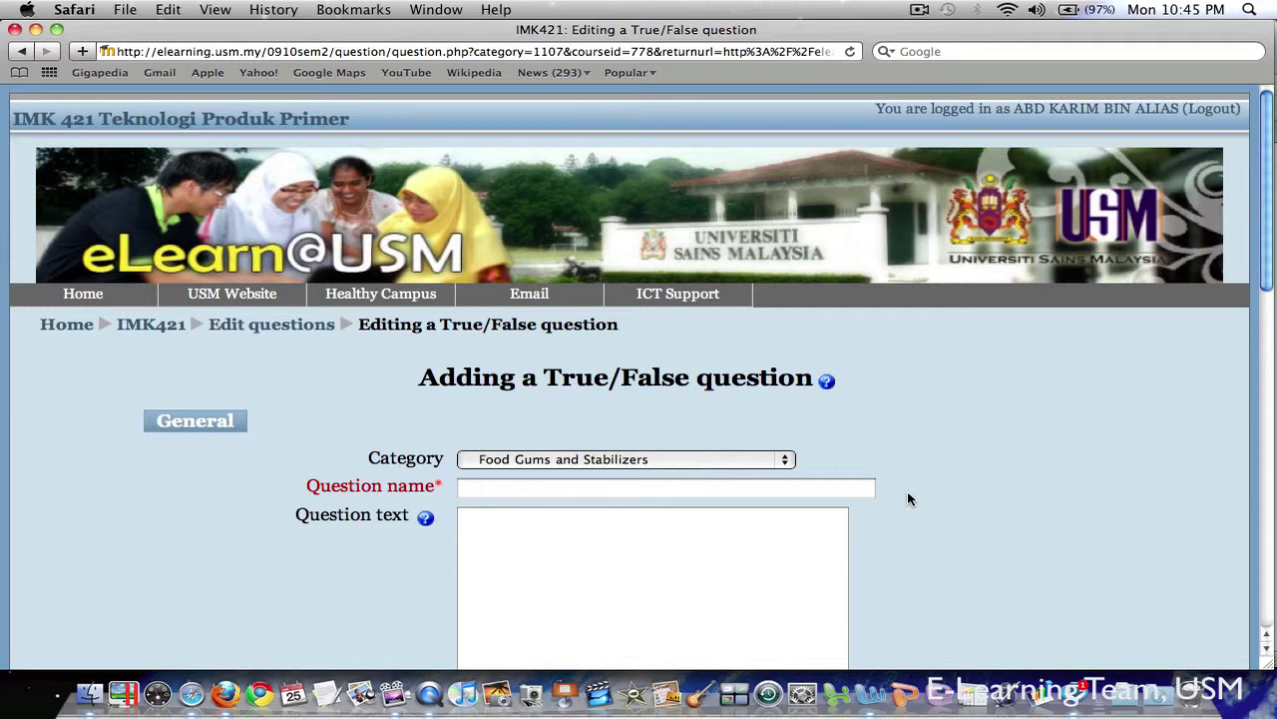
pyautogui.scroll(-2, 907, 491)
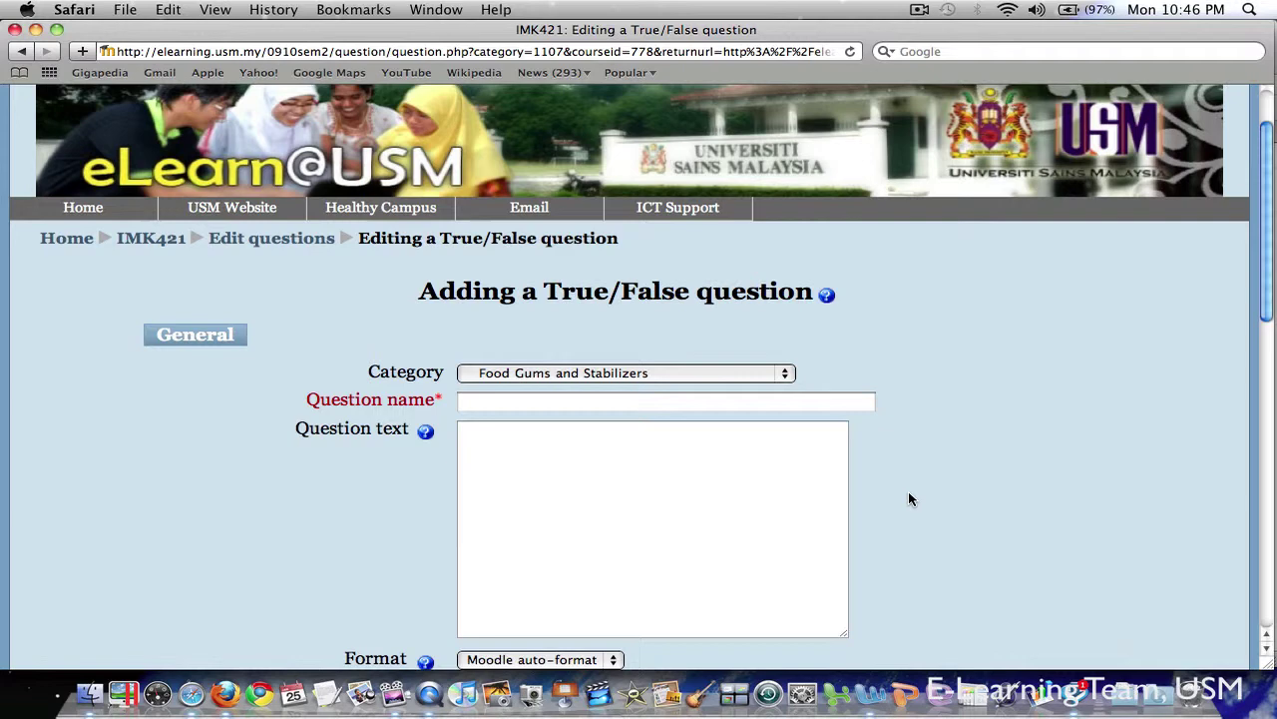
pyautogui.click(785, 374)
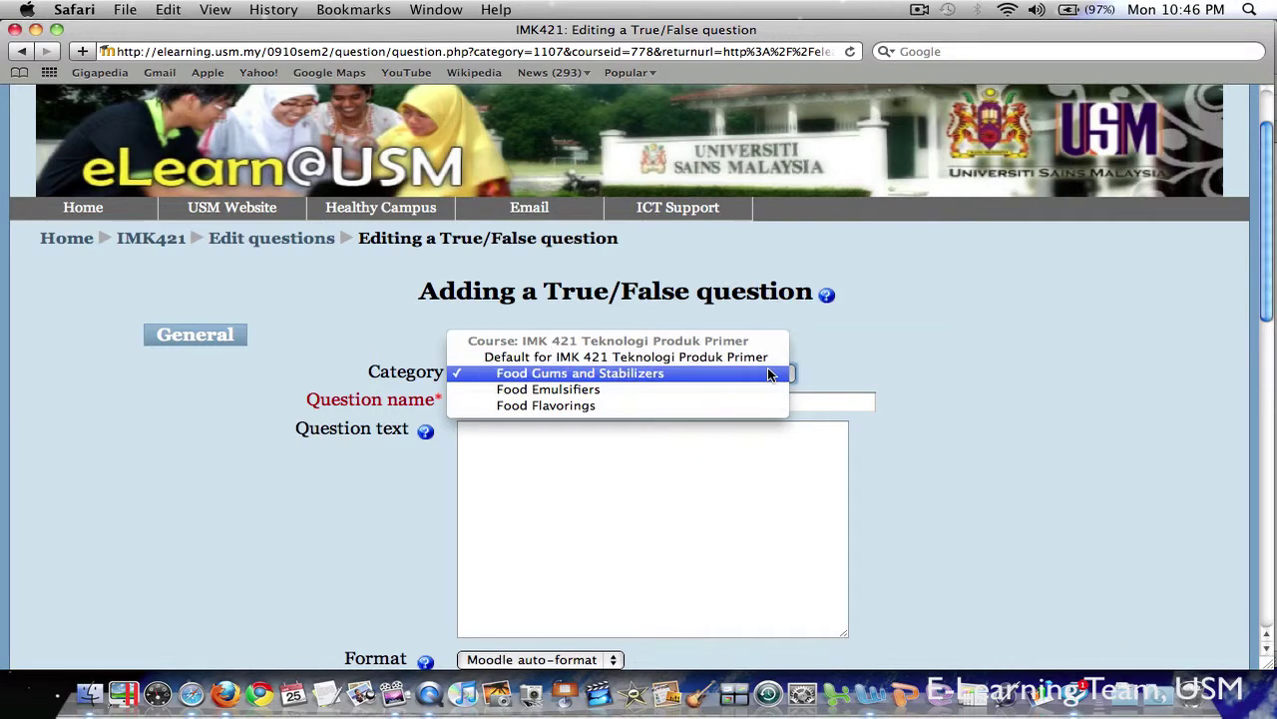
pyautogui.click(768, 373)
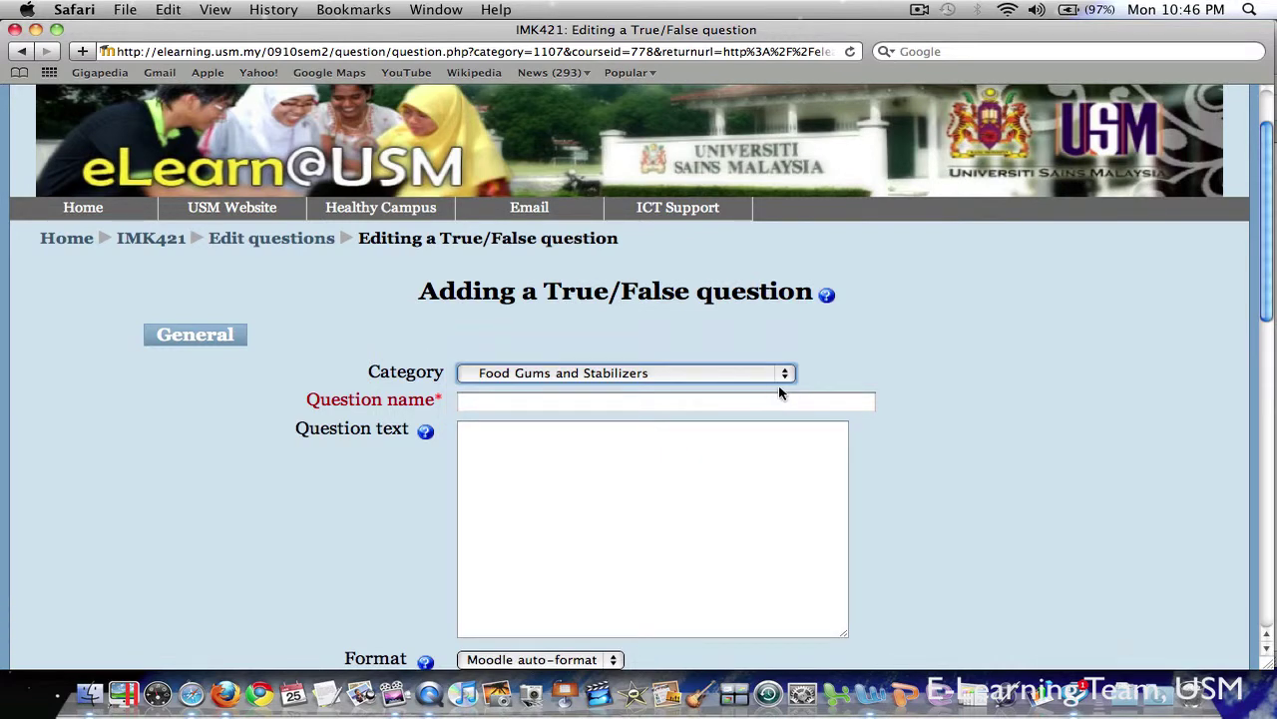
# - Name the question 'About pectin' and move to the question text field
pyautogui.click(521, 401)
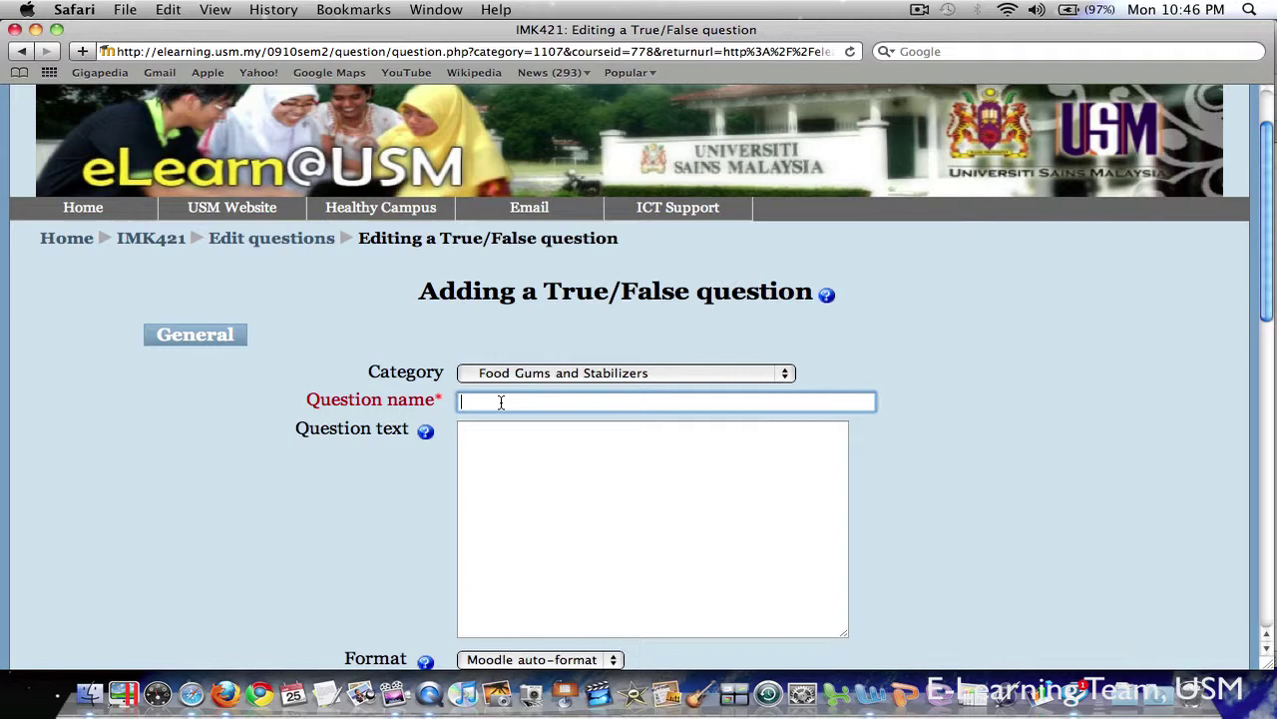
pyautogui.write('About pectin')
pyautogui.click(504, 447)
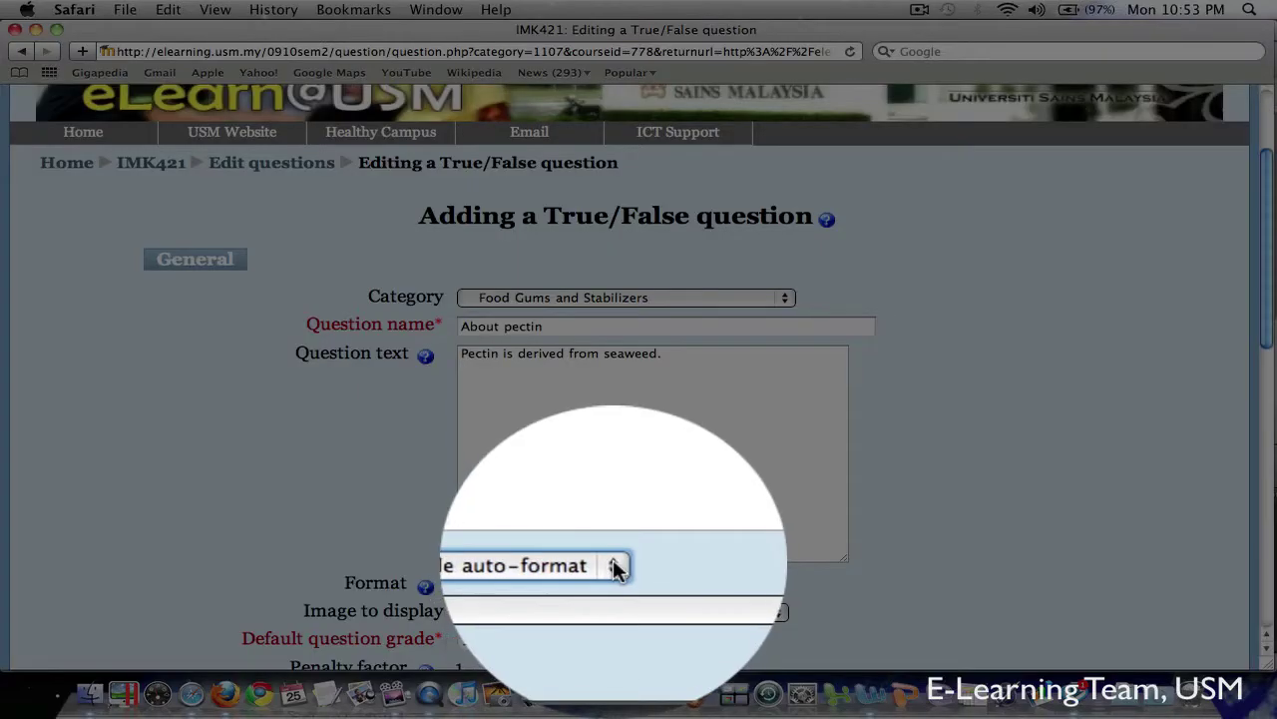
# - Set the question text format to HTML and leave it with no image
pyautogui.click(615, 567)
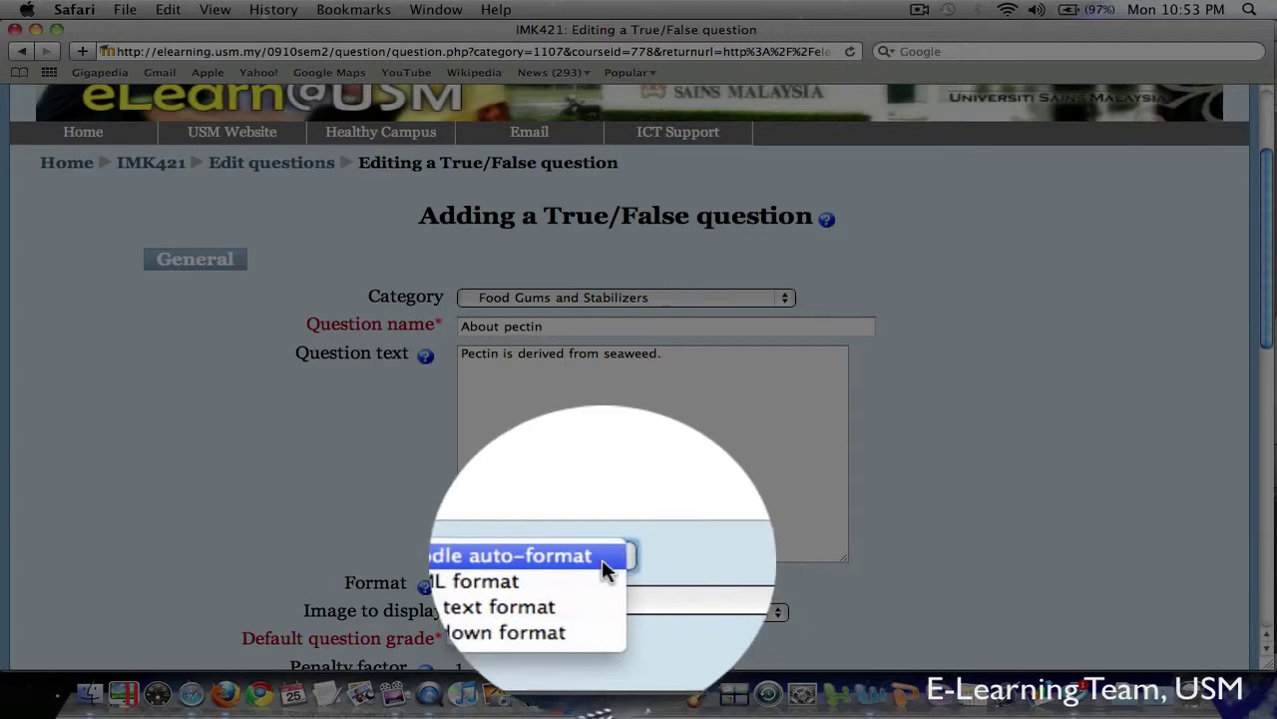
pyautogui.click(572, 598)
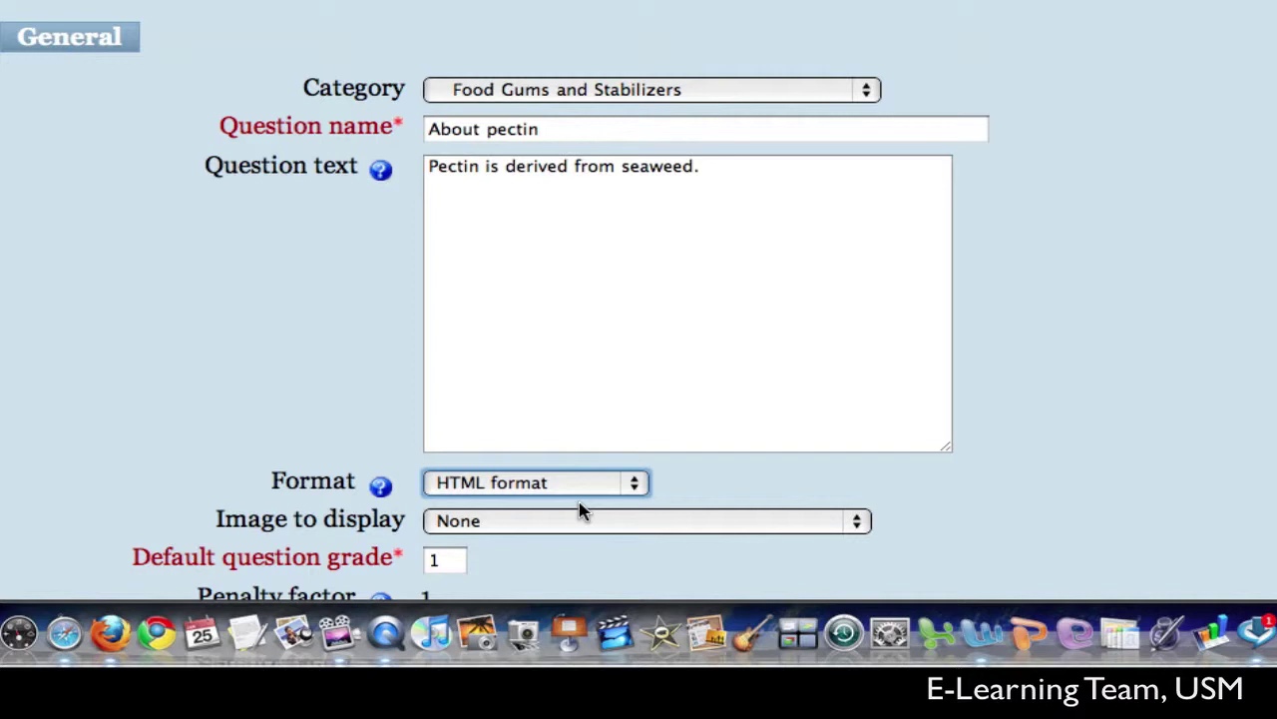
pyautogui.scroll(-2, 583, 489)
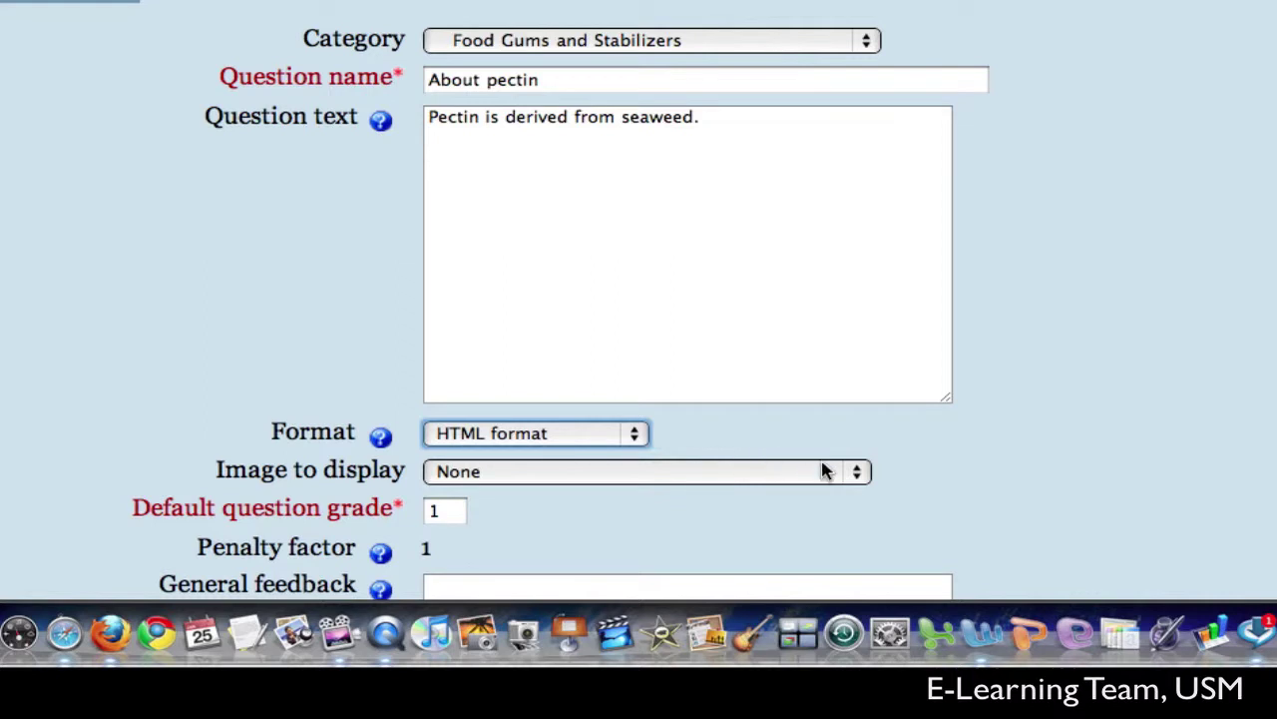
pyautogui.click(860, 473)
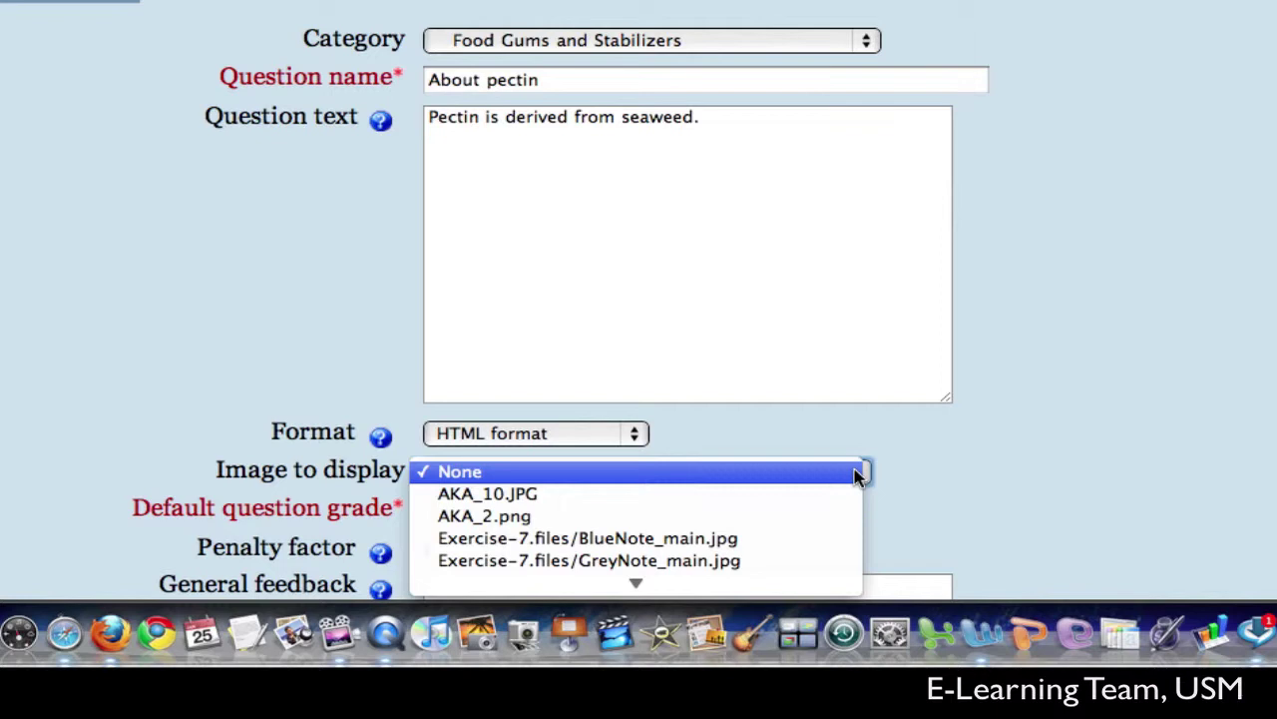
pyautogui.moveTo(748, 585)
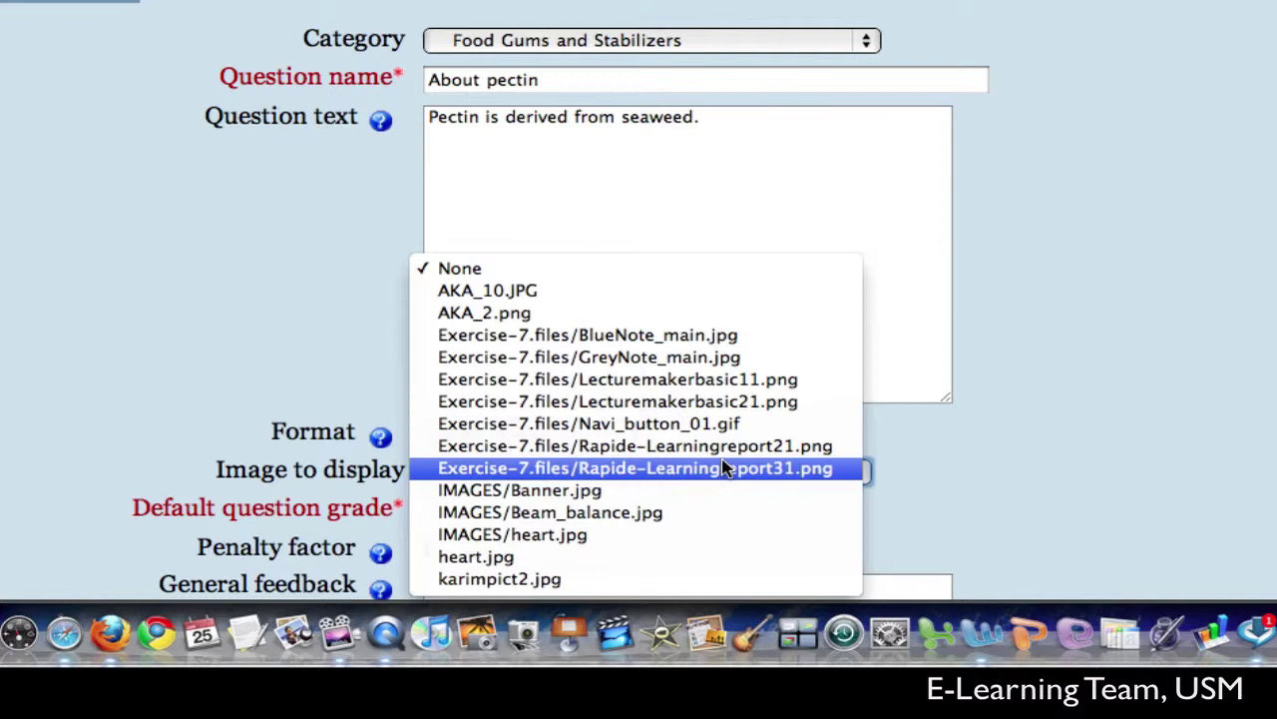
pyautogui.click(1005, 468)
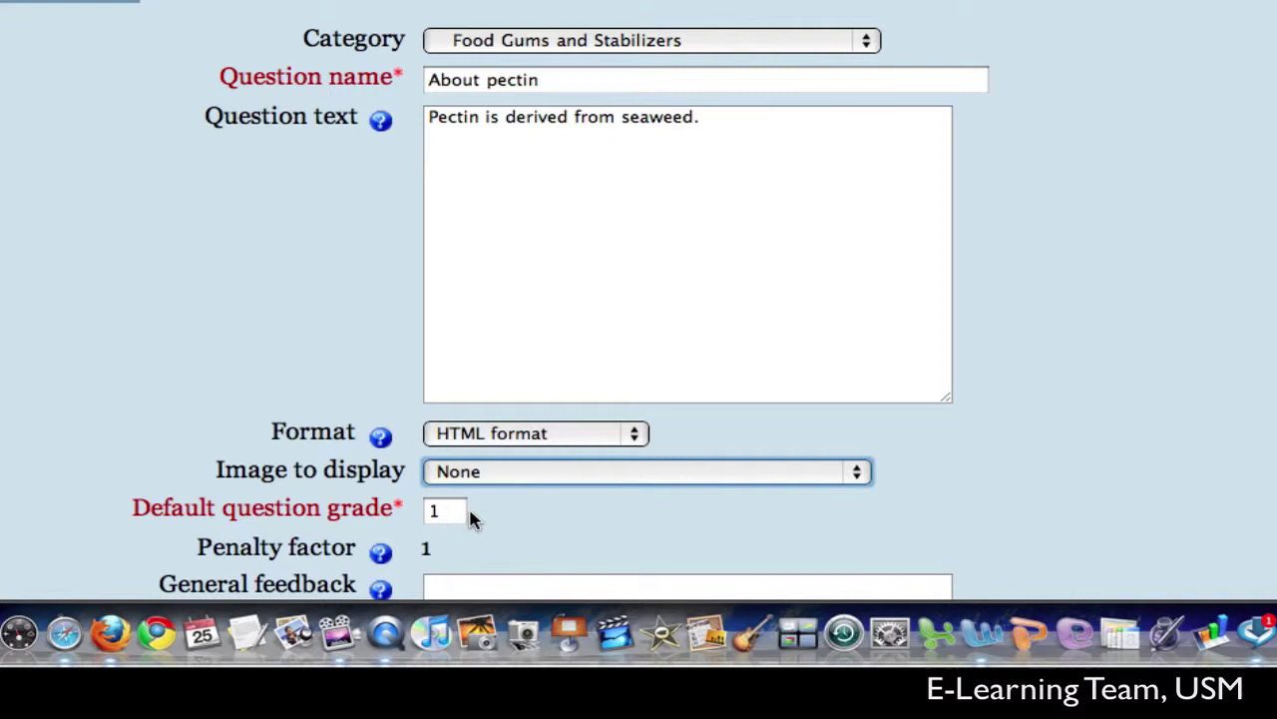
# - Leave general feedback blank, with False as the correct answer
pyautogui.scroll(-1, 469, 517)
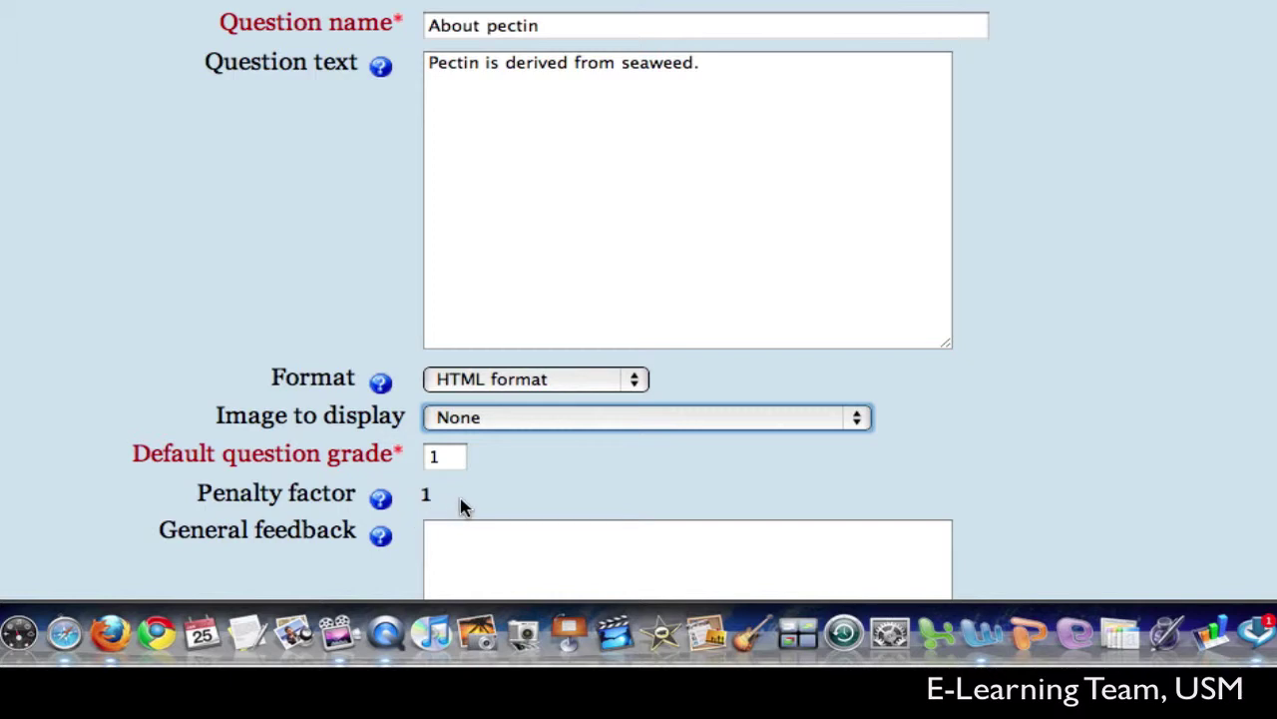
pyautogui.scroll(-3, 461, 507)
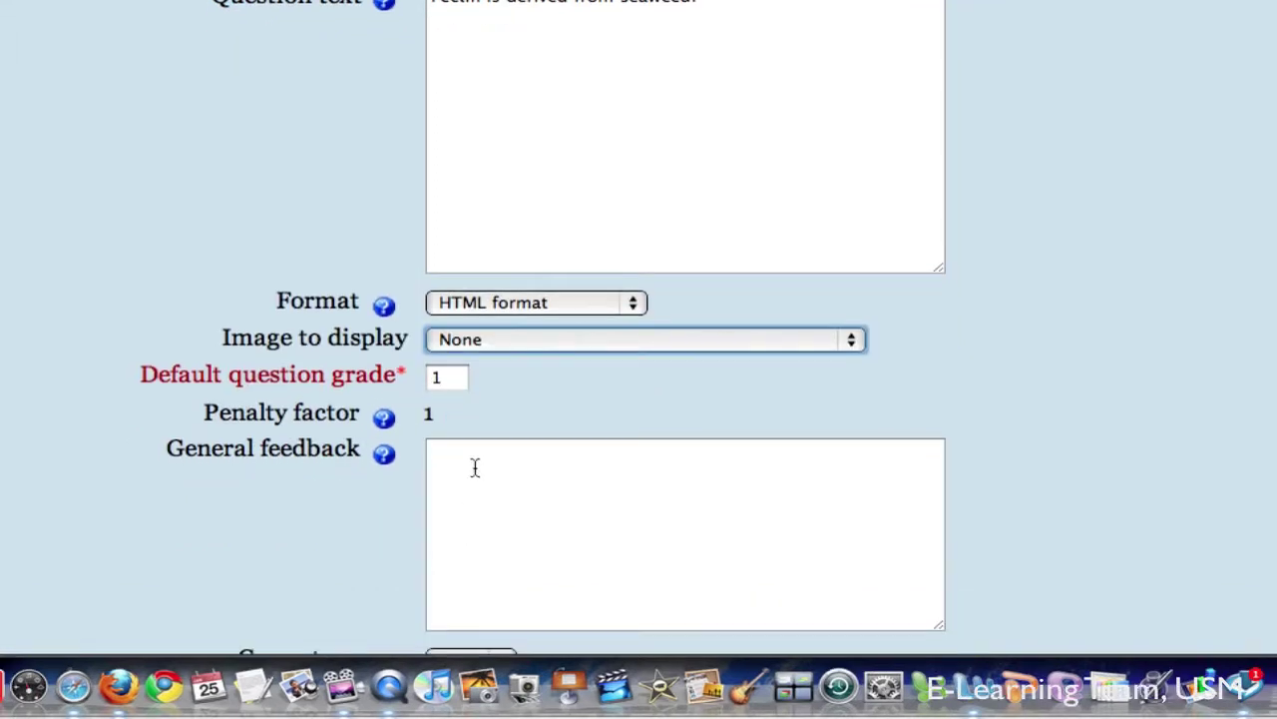
pyautogui.click(472, 539)
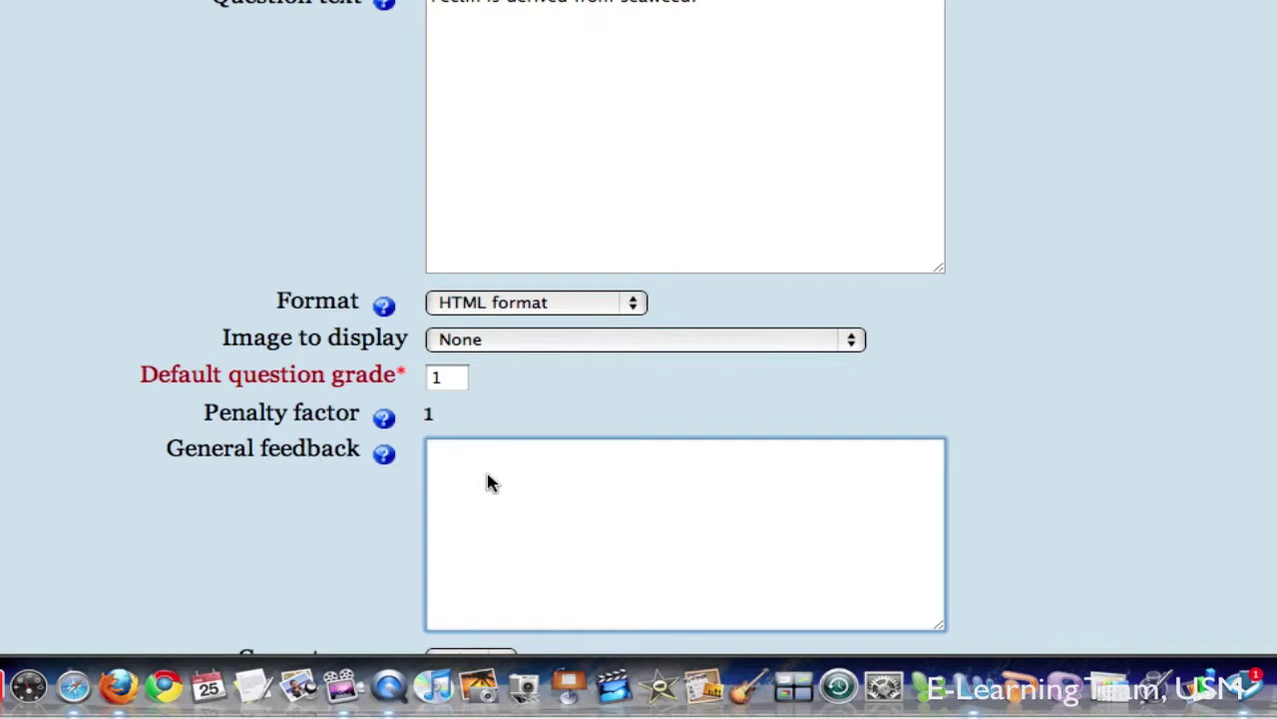
pyautogui.scroll(-4, 517, 485)
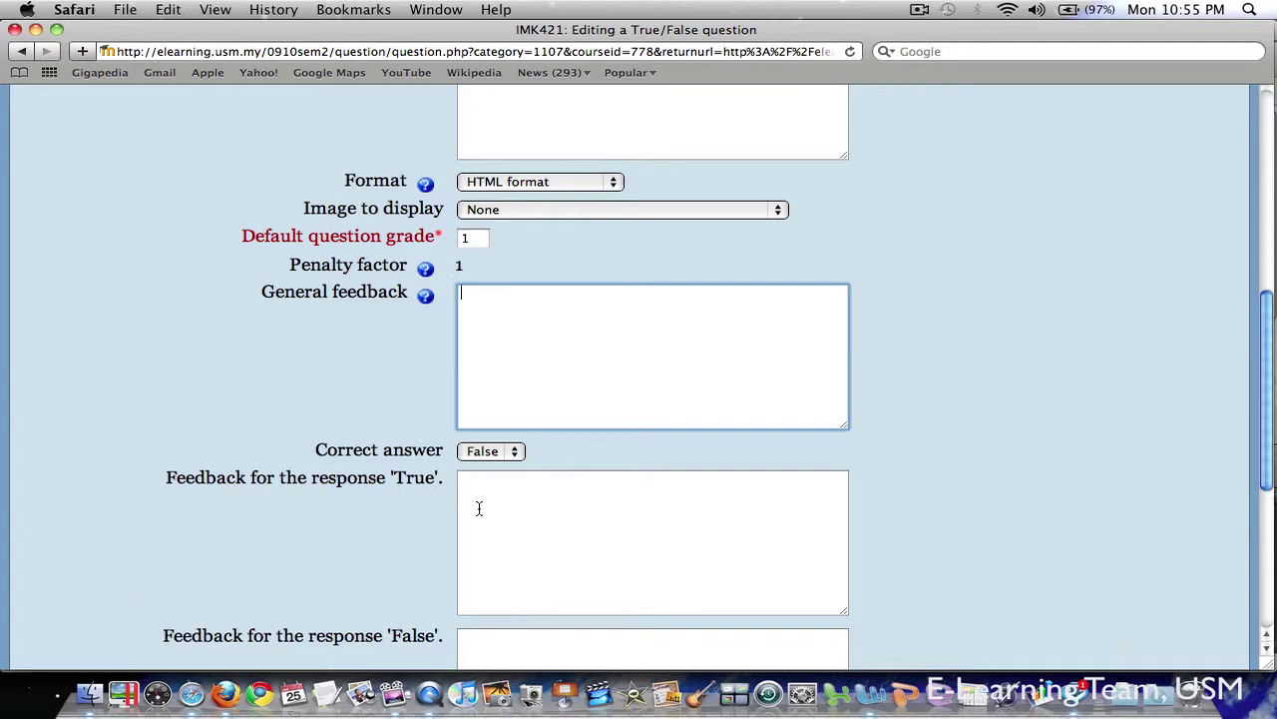
# - Give the True response feedback 'Oops...incorrect!' explaining pectin comes from citrus peel and apple pomace
pyautogui.click(479, 508)
pyautogui.write('Oops...incorrect! Pectin is commercially derived or extracted from citrus peel and apple pomace, NOT ')
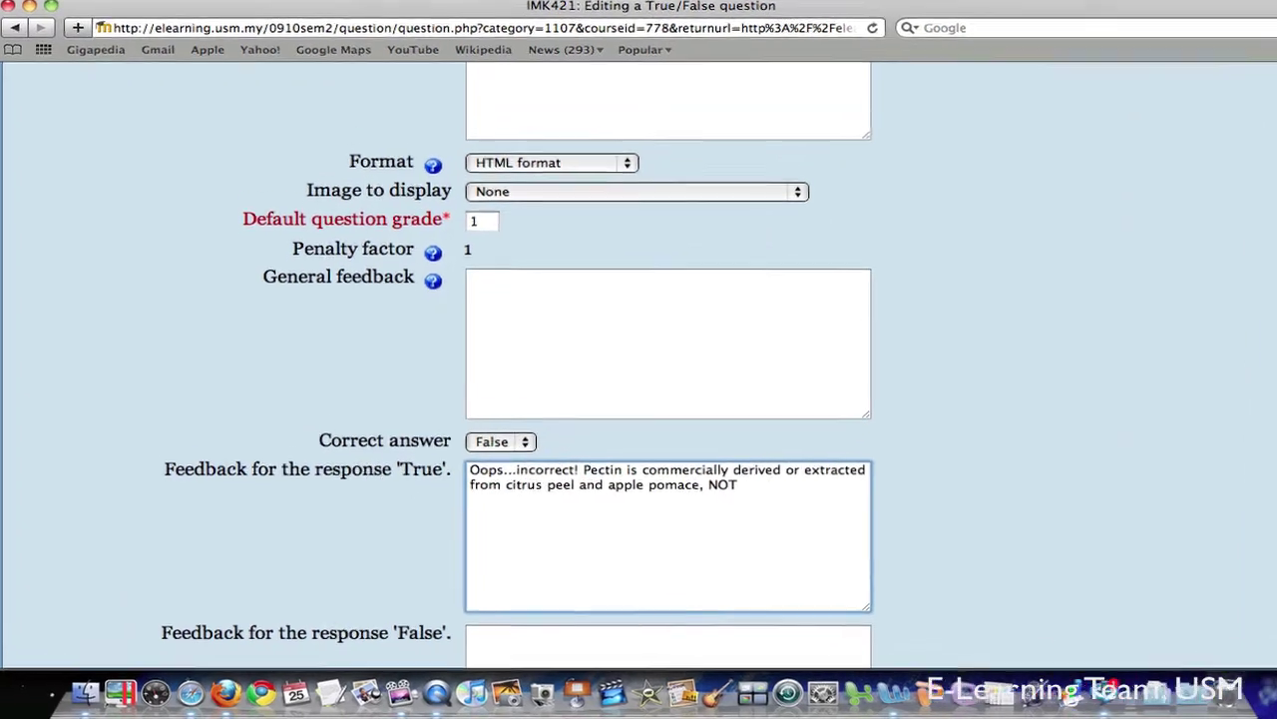
pyautogui.write('seawe')
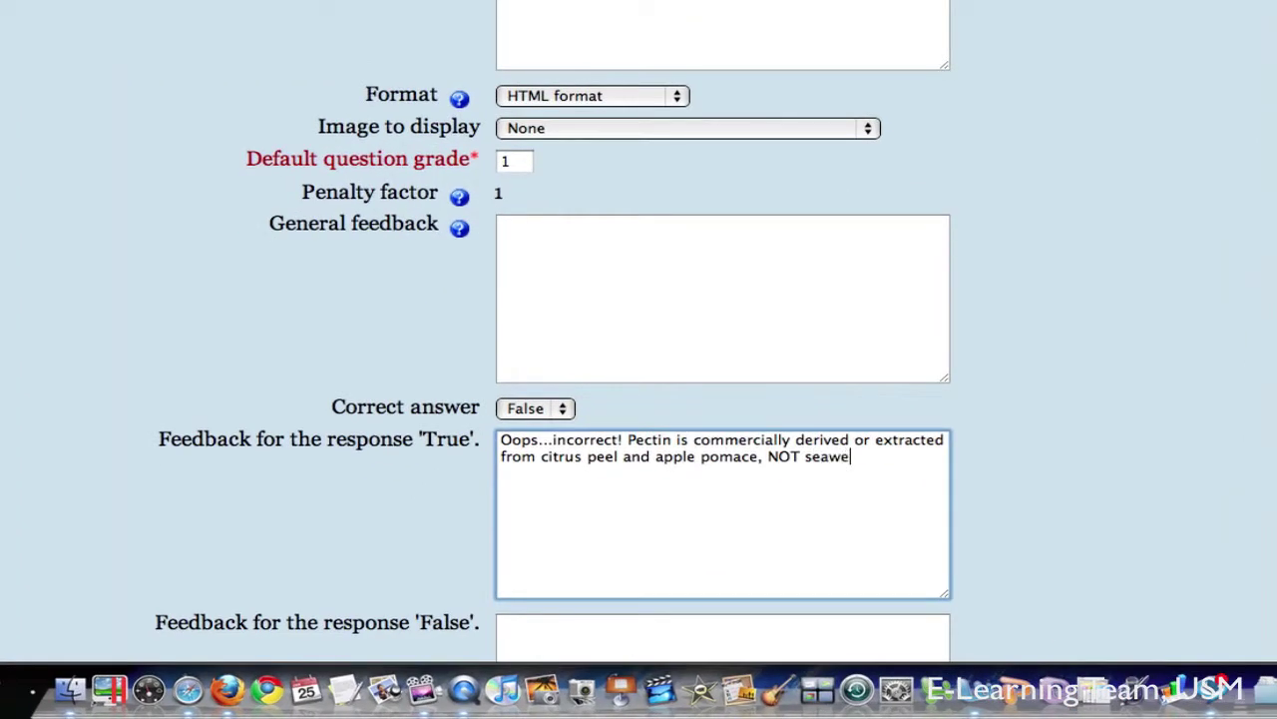
pyautogui.write('ed')
pyautogui.write('.')
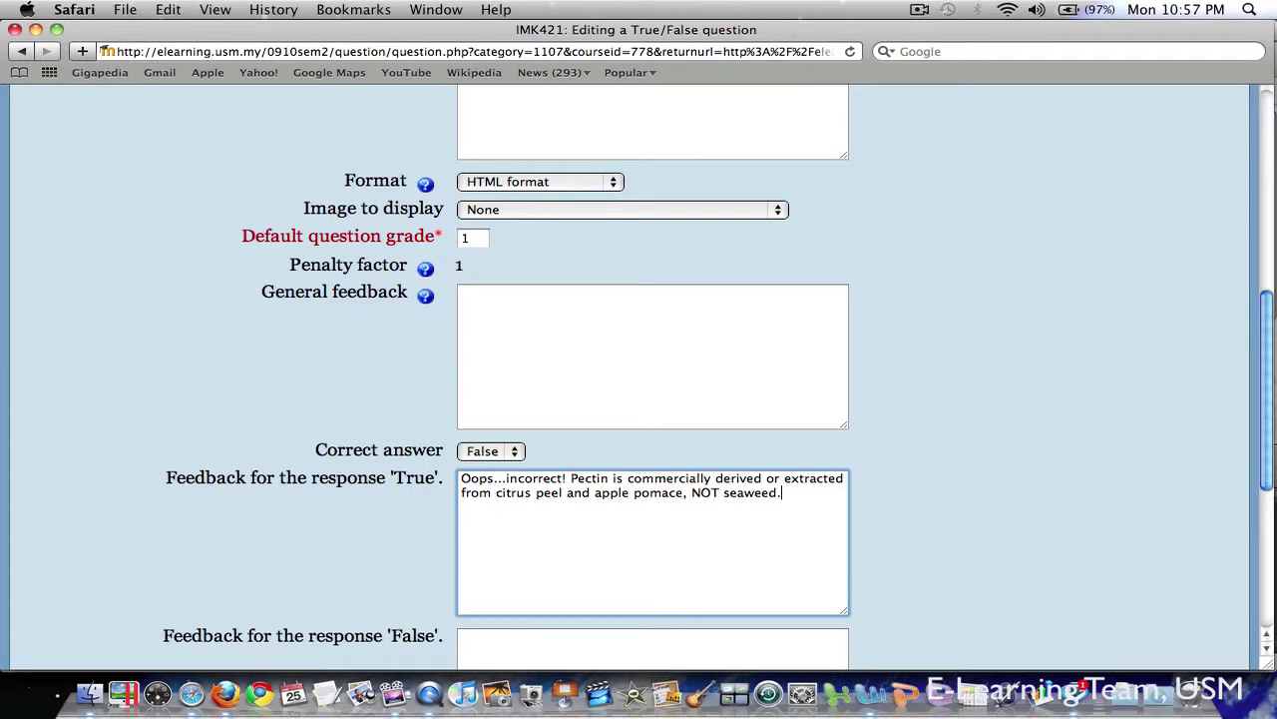
pyautogui.scroll(-5, 884, 513)
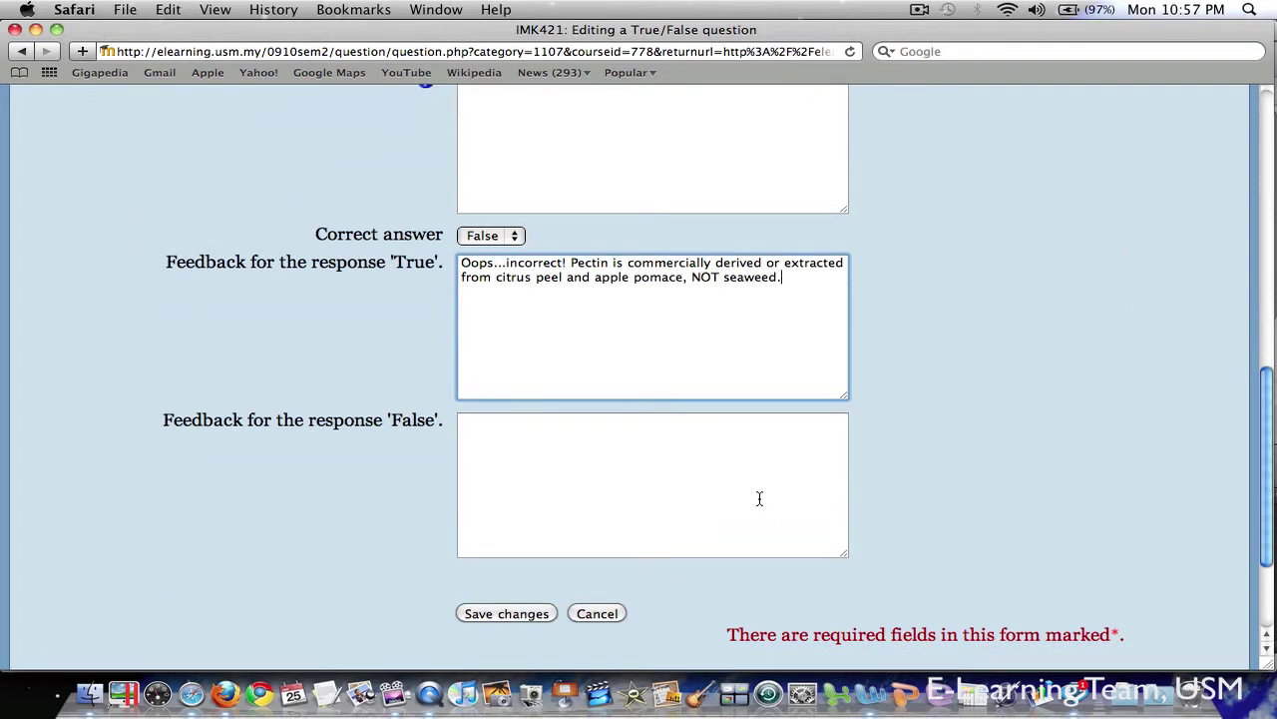
# - Give the False response feedback 'Yes, that's correct!' naming agar, carrageenan and alginate as seaweed gums
pyautogui.click(615, 467)
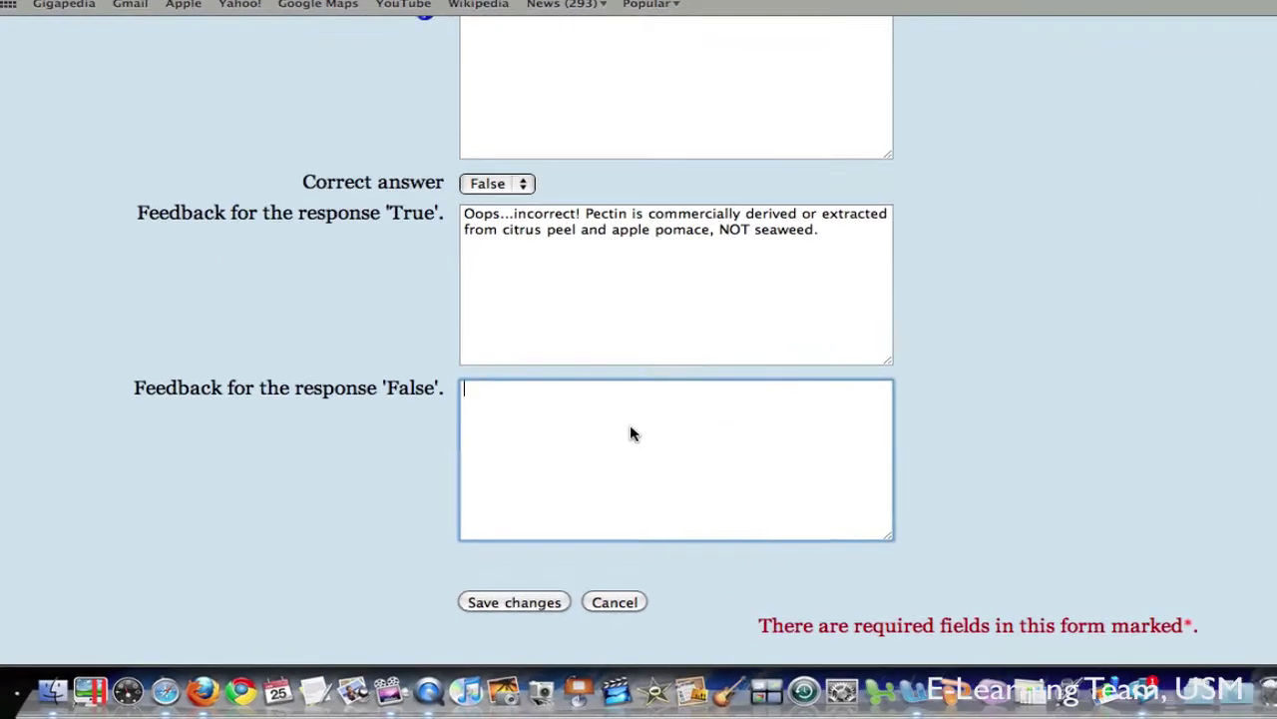
pyautogui.write("Yes, that's correct! Examples of gums from seaweed are agar, carrageenan and alginate. Pectin is commercially derived from ")
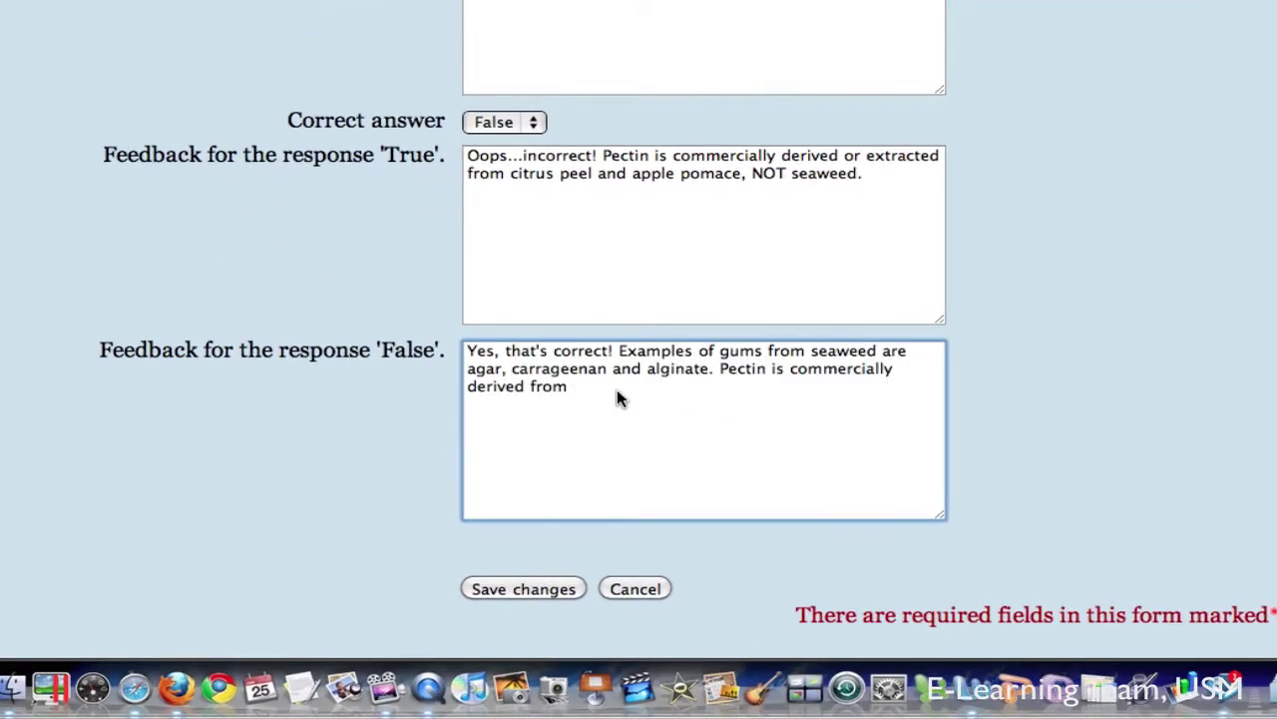
pyautogui.write('citrus peel and apple pomace.')
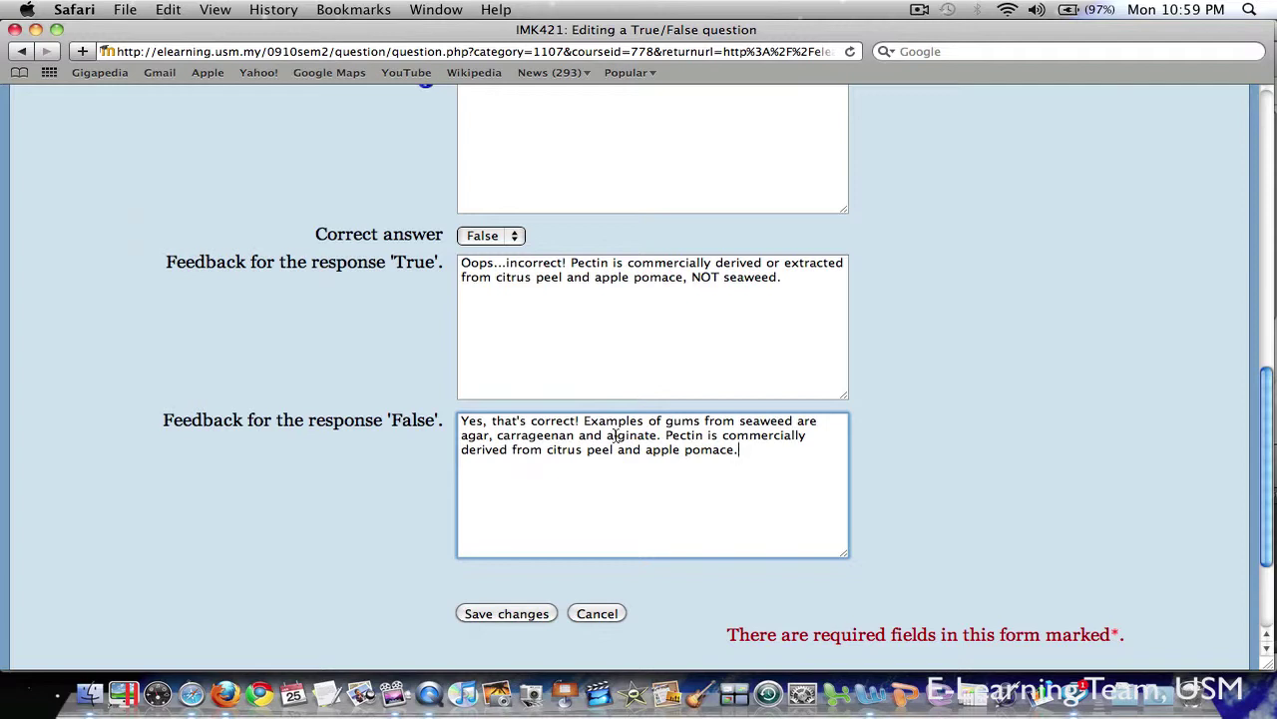
pyautogui.scroll(-3, 579, 466)
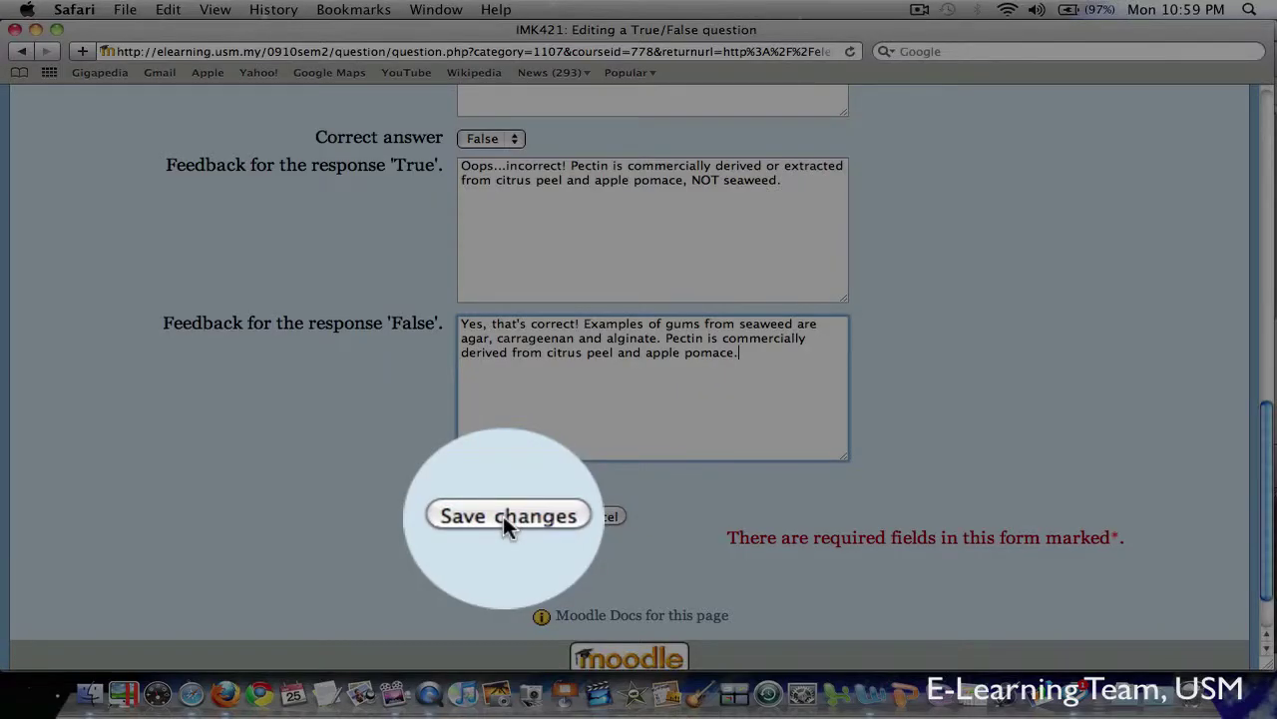
# - Save the About pectin question and confirm it appears under Food Gums and Stabilizers
pyautogui.click(504, 519)
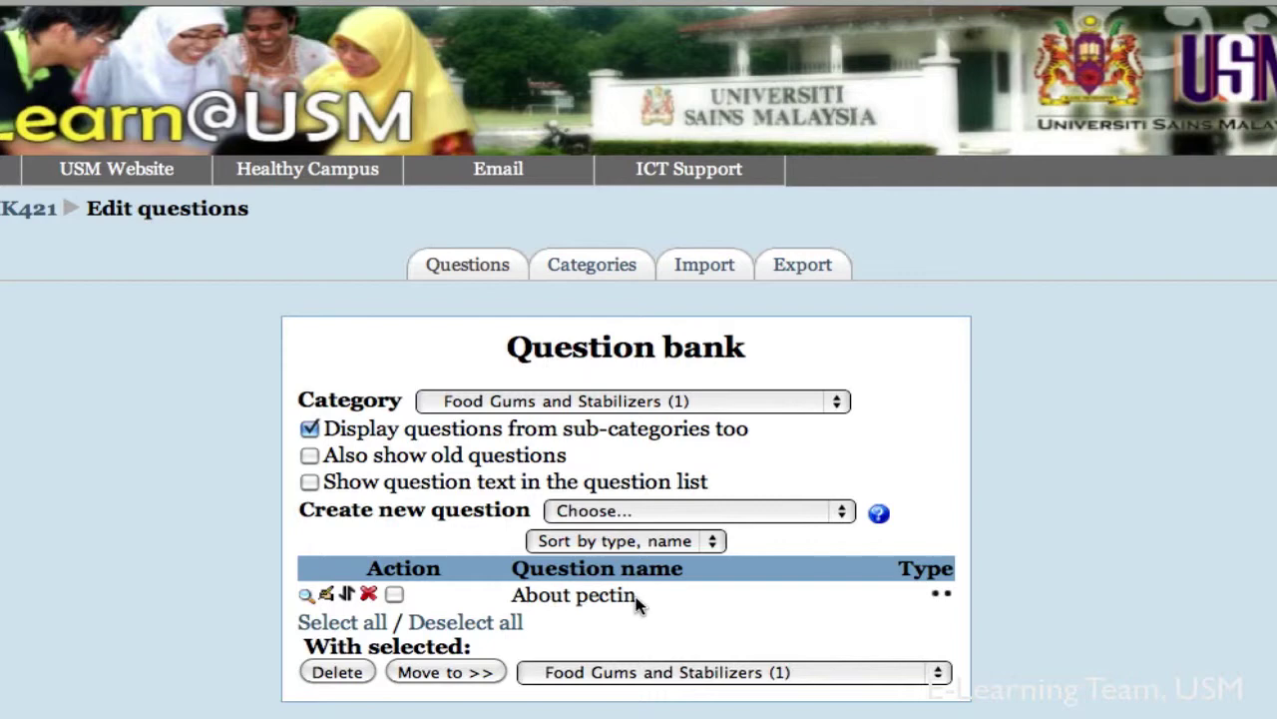
pyautogui.click(837, 405)
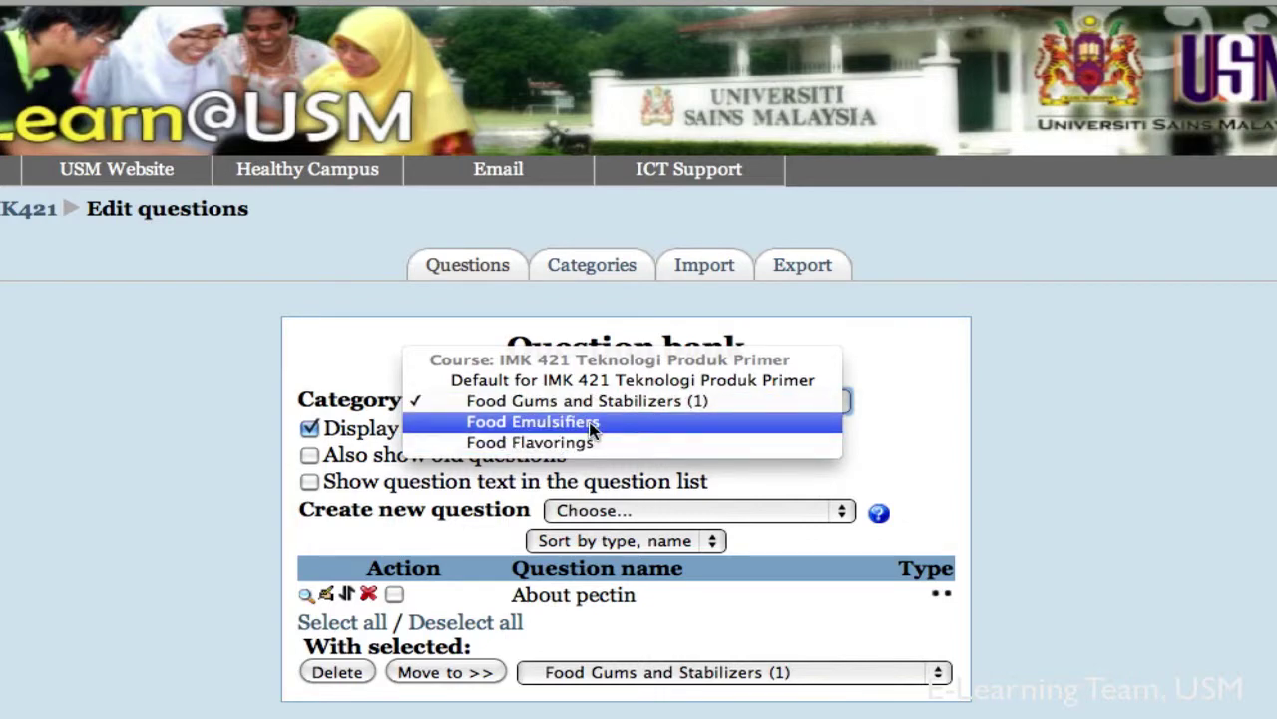
pyautogui.click(889, 434)
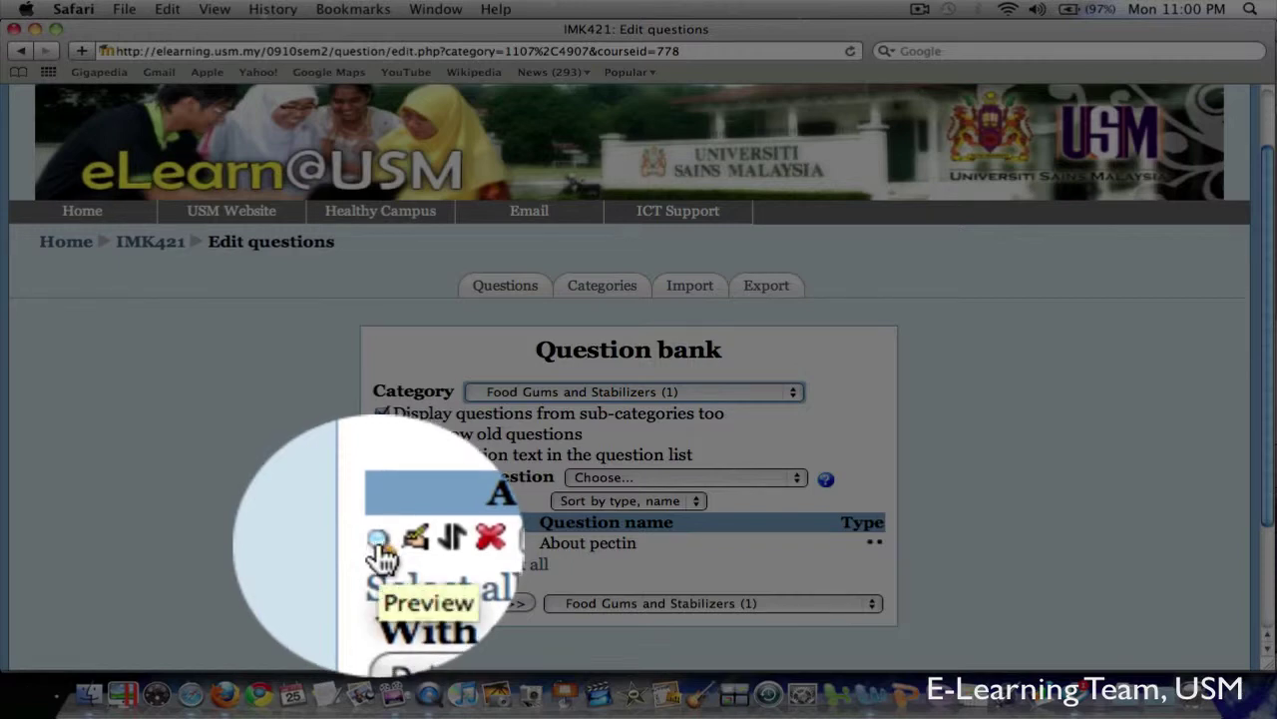
pyautogui.click(378, 542)
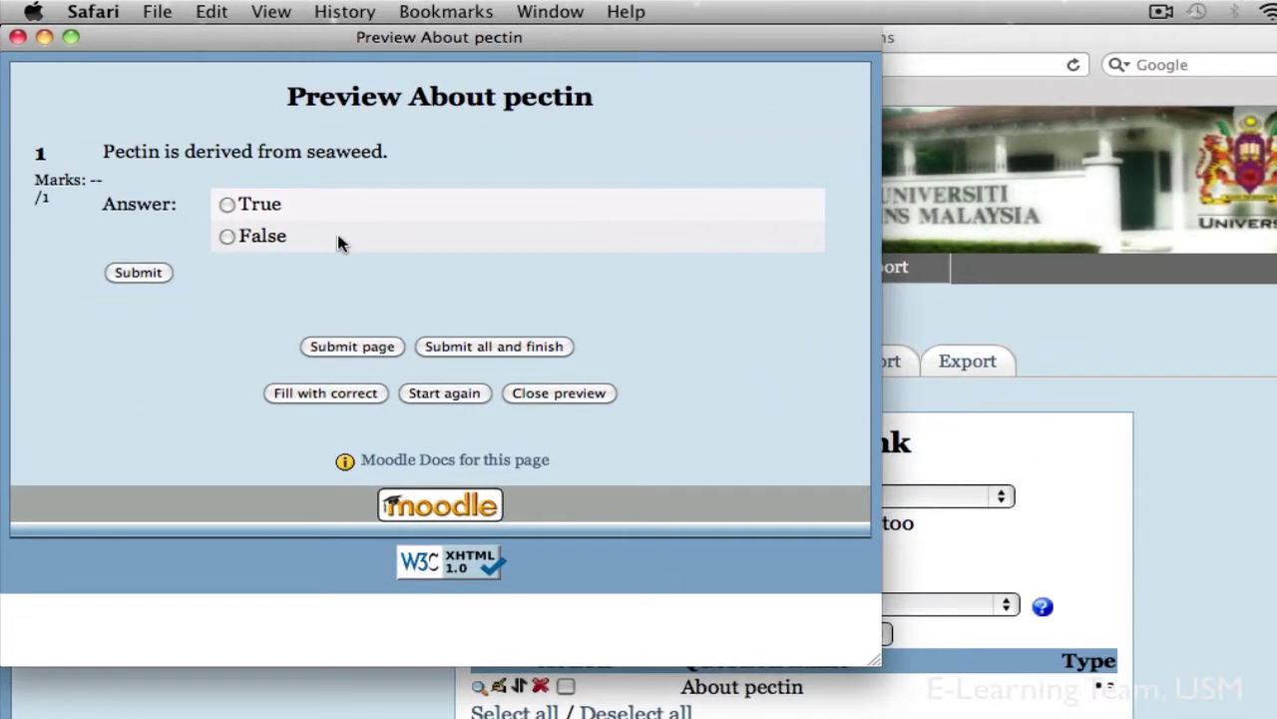
pyautogui.click(227, 205)
pyautogui.click(128, 273)
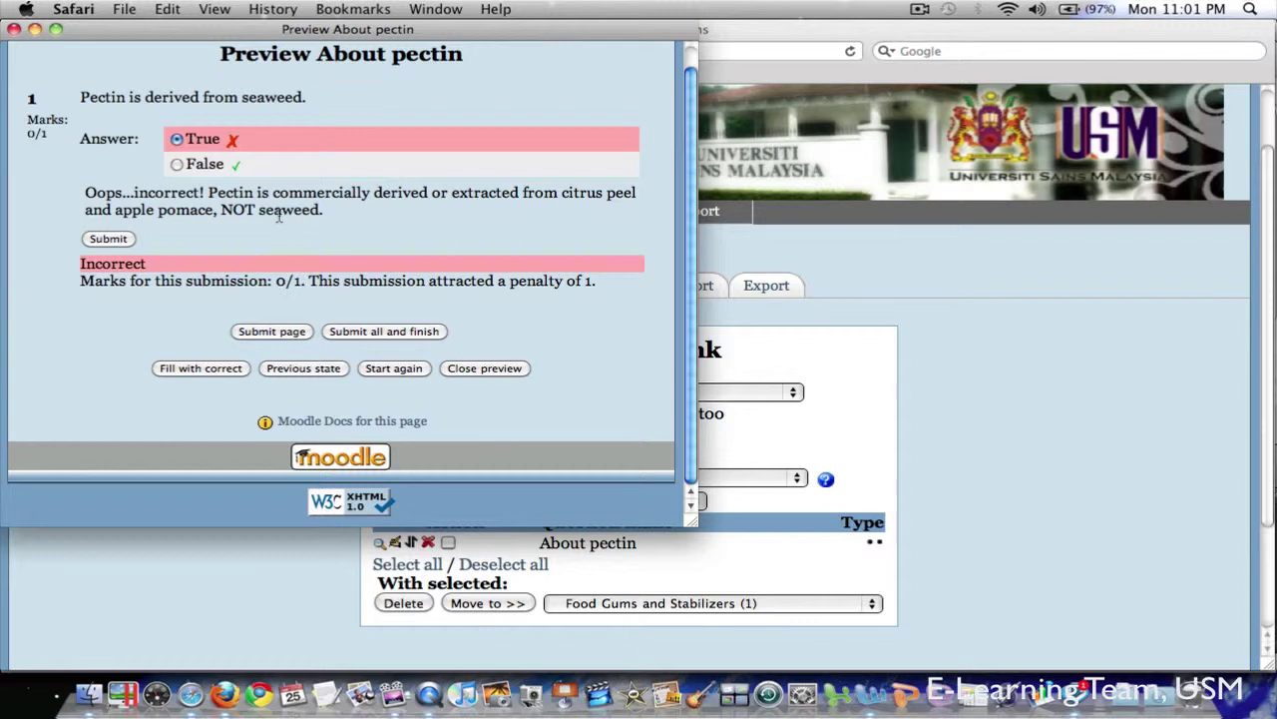
pyautogui.press('super+w')
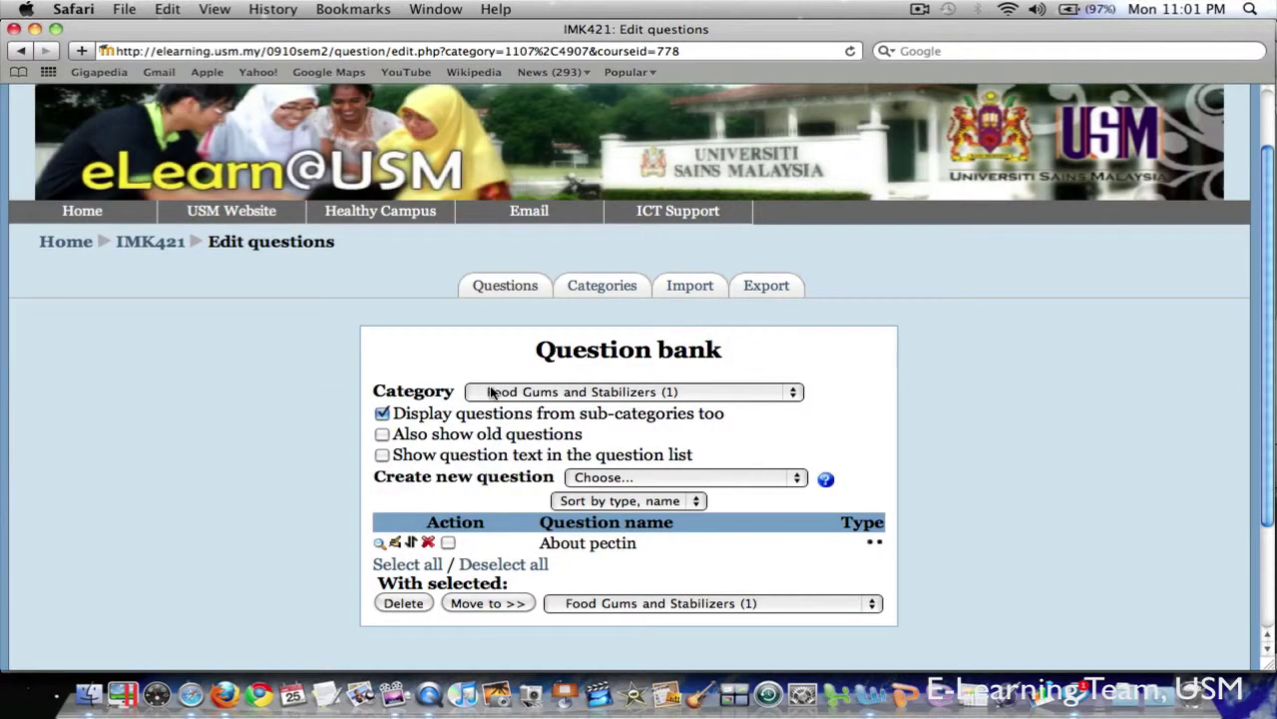